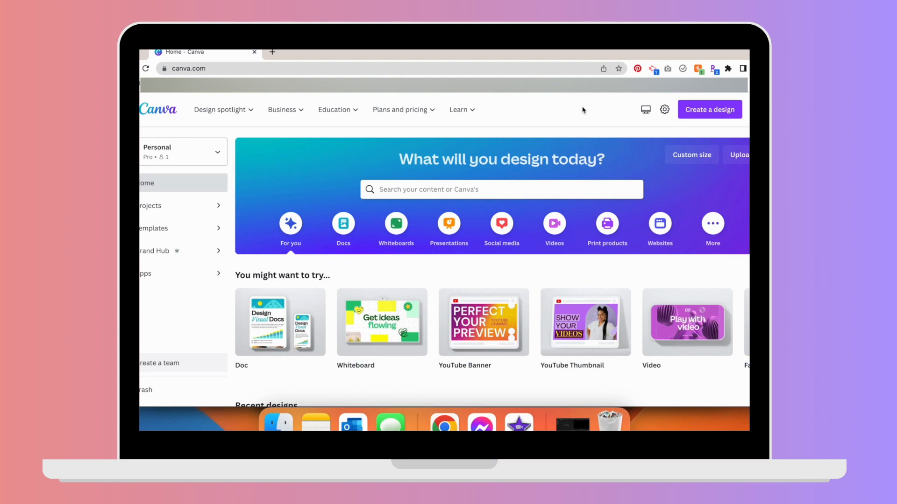
# - Create a new YouTube Thumbnail design
pyautogui.click(696, 112)
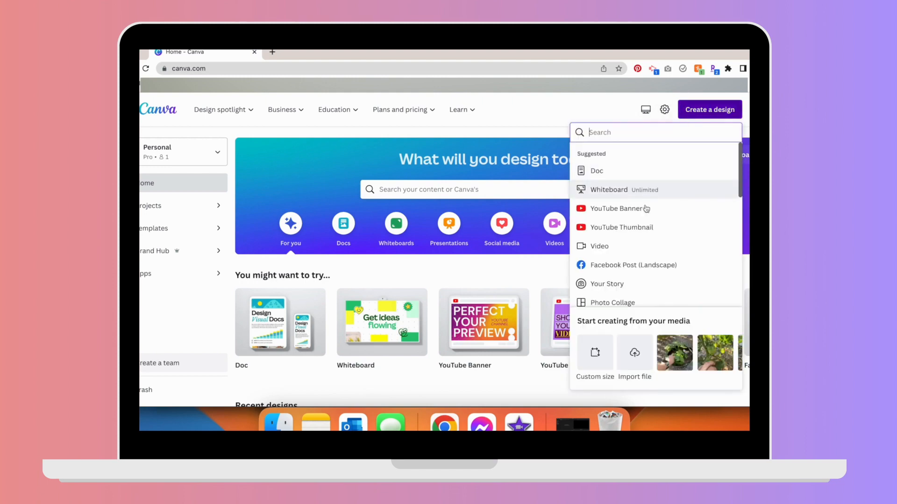
pyautogui.click(644, 228)
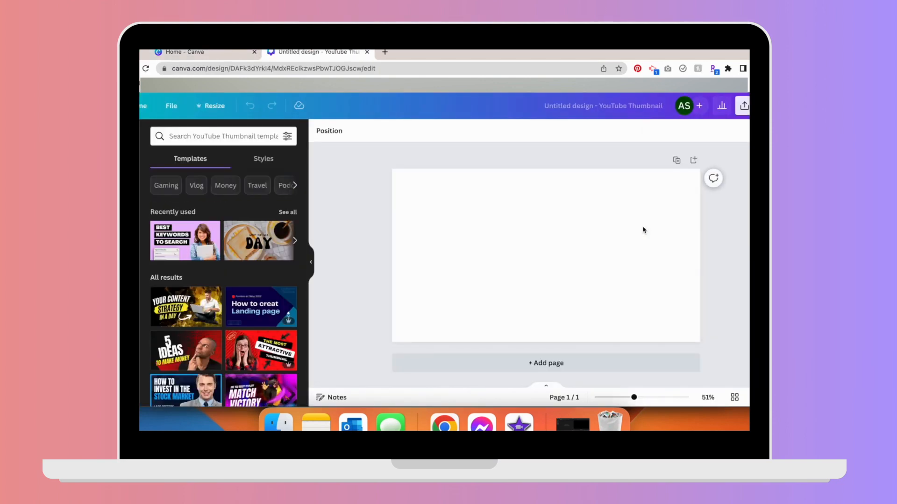
# - Browse the YouTube Thumbnail templates
pyautogui.scroll(-3, 280, 336)
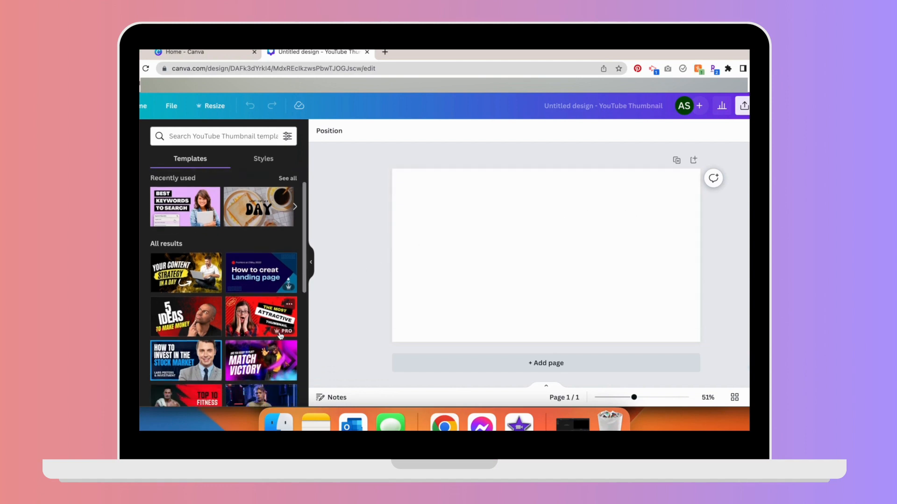
pyautogui.scroll(-4, 280, 335)
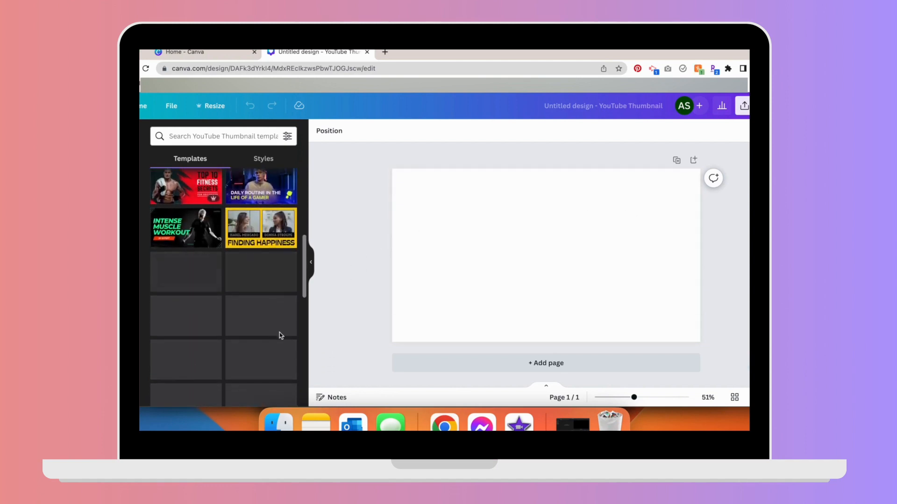
pyautogui.scroll(-2, 280, 335)
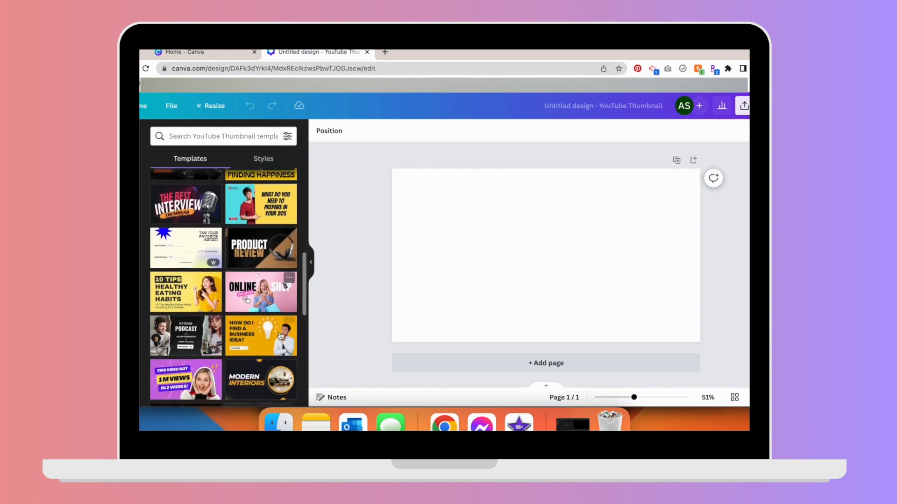
pyautogui.scroll(-2, 280, 335)
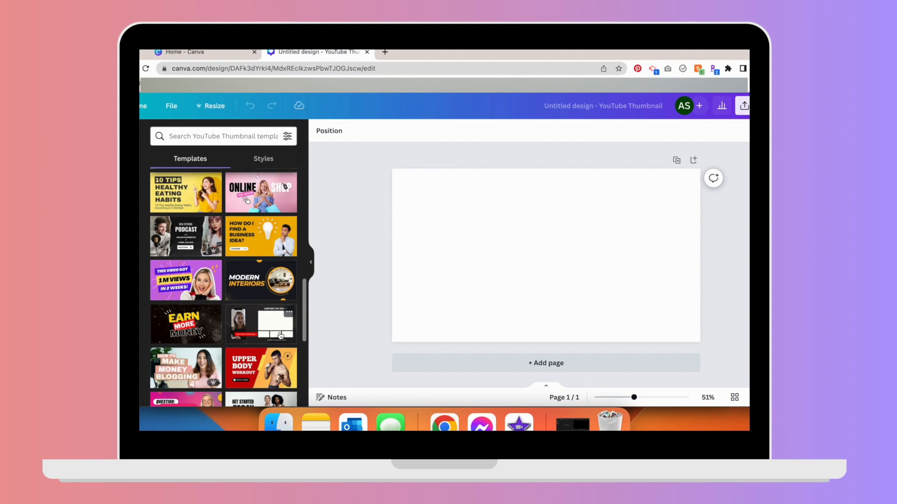
pyautogui.scroll(-1, 280, 335)
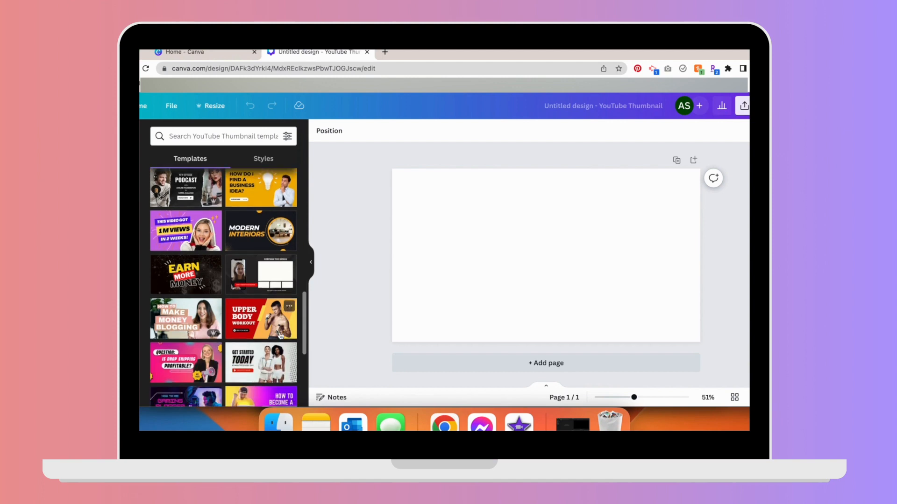
# - Bring garden photos from the computer's file browser onto the thumbnail canvas
pyautogui.click(289, 421)
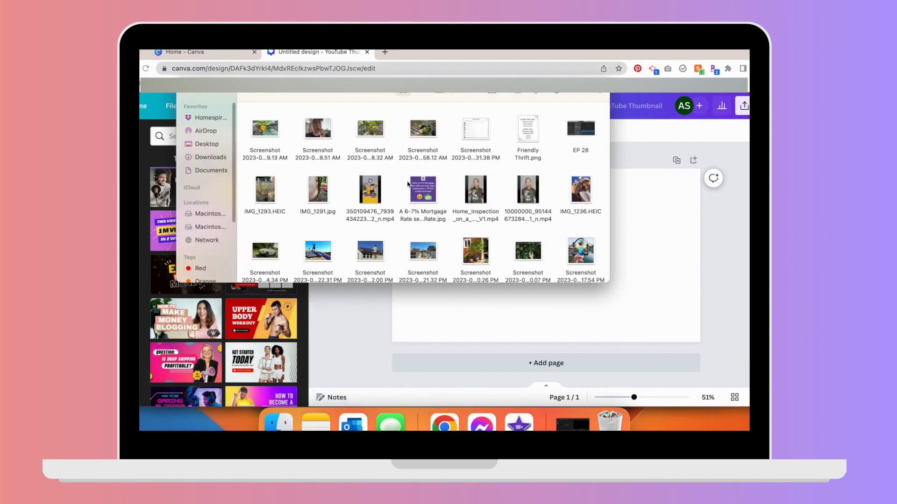
pyautogui.moveTo(441, 140); pyautogui.dragTo(475, 316)
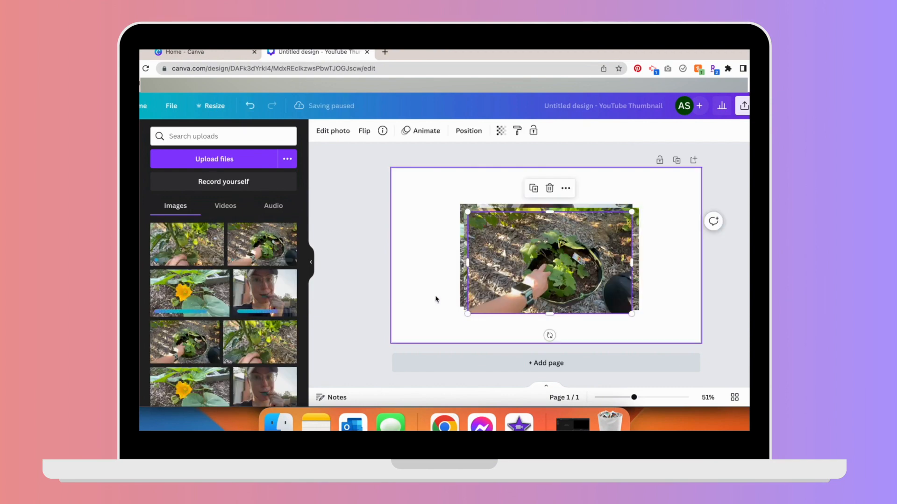
# - Arrange and resize the four garden photos into a grid collage covering the whole canvas
pyautogui.moveTo(532, 273); pyautogui.dragTo(452, 214)
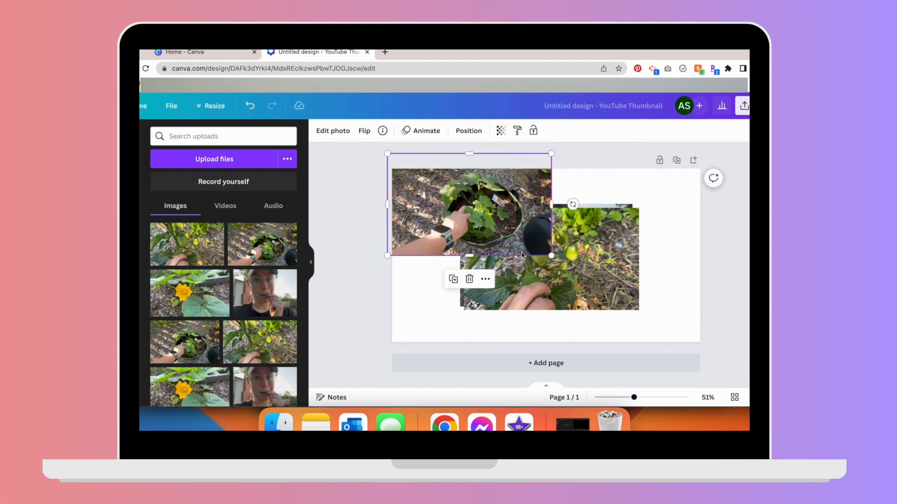
pyautogui.click(551, 280)
pyautogui.moveTo(551, 280); pyautogui.dragTo(460, 330)
pyautogui.moveTo(600, 237); pyautogui.dragTo(692, 196)
pyautogui.moveTo(570, 291); pyautogui.dragTo(628, 343)
pyautogui.click(607, 211)
pyautogui.moveTo(562, 216); pyautogui.dragTo(551, 220)
pyautogui.moveTo(632, 273); pyautogui.dragTo(630, 256)
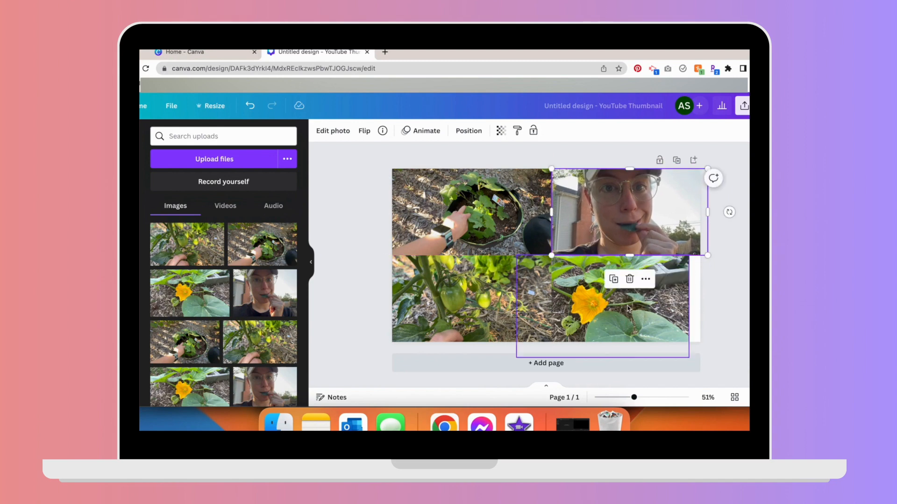
pyautogui.moveTo(628, 308); pyautogui.dragTo(640, 308)
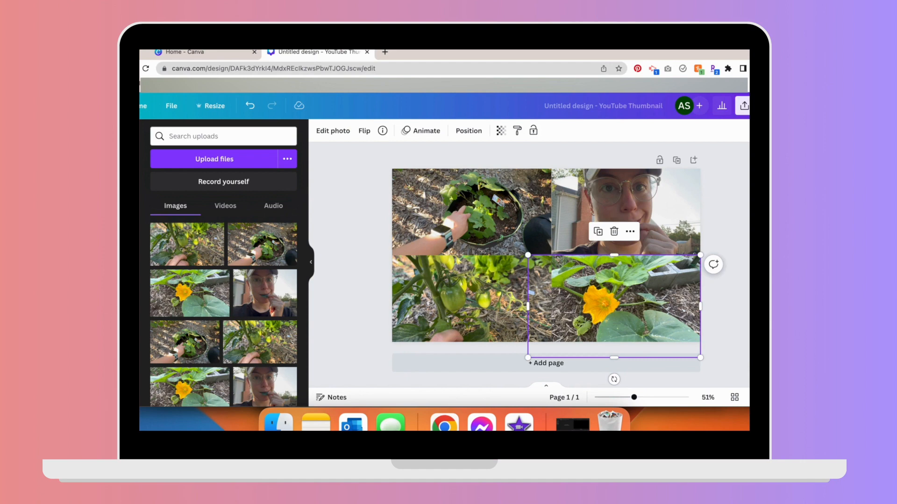
pyautogui.press('Escape')
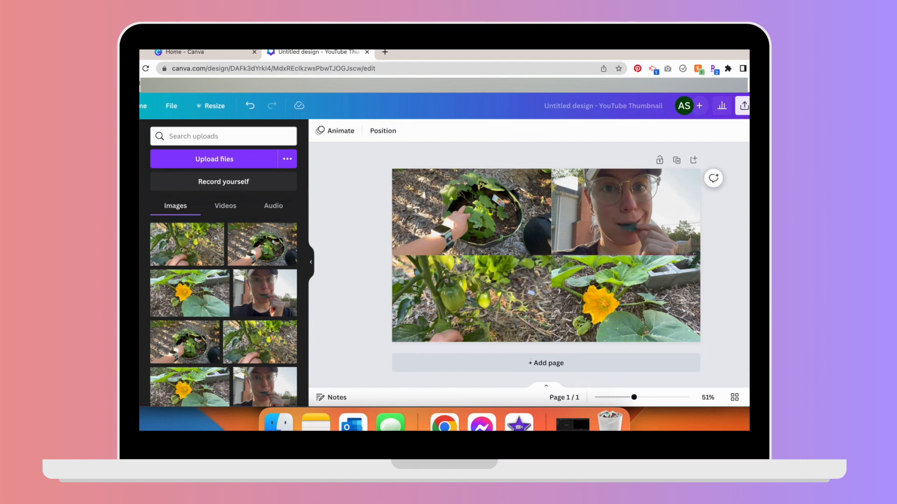
# - Search the elements for rectangle and add a rectangle shape to the design
pyautogui.click(123, 173)
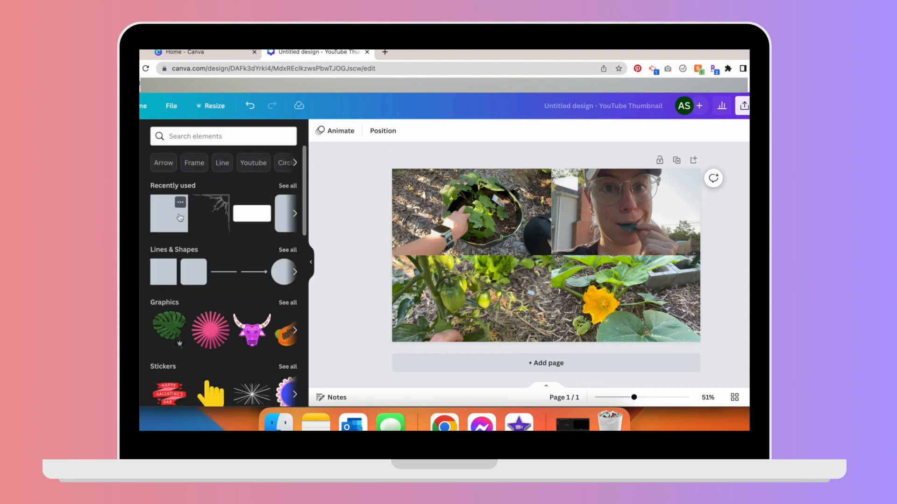
pyautogui.click(226, 138)
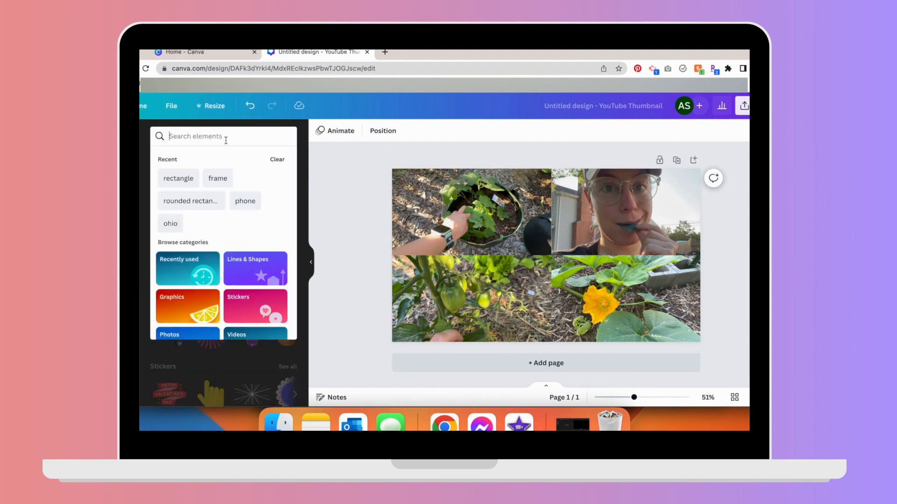
pyautogui.write('rect')
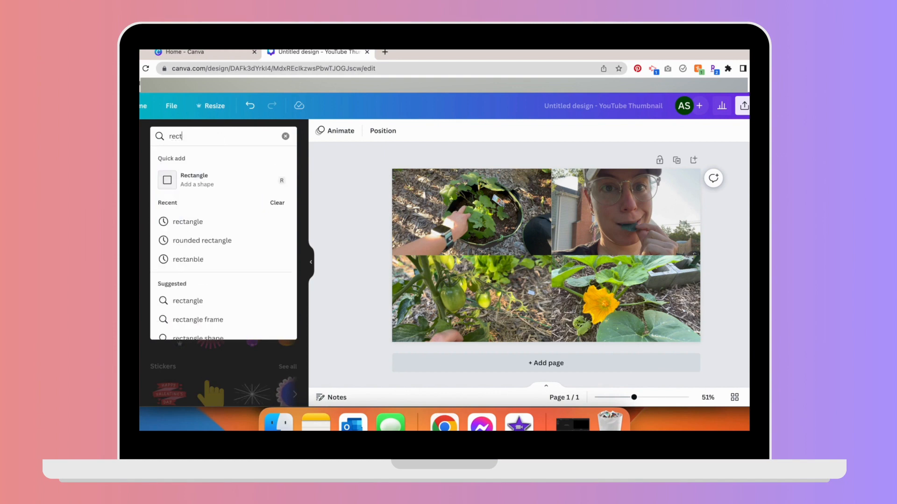
pyautogui.write('an')
pyautogui.click(199, 177)
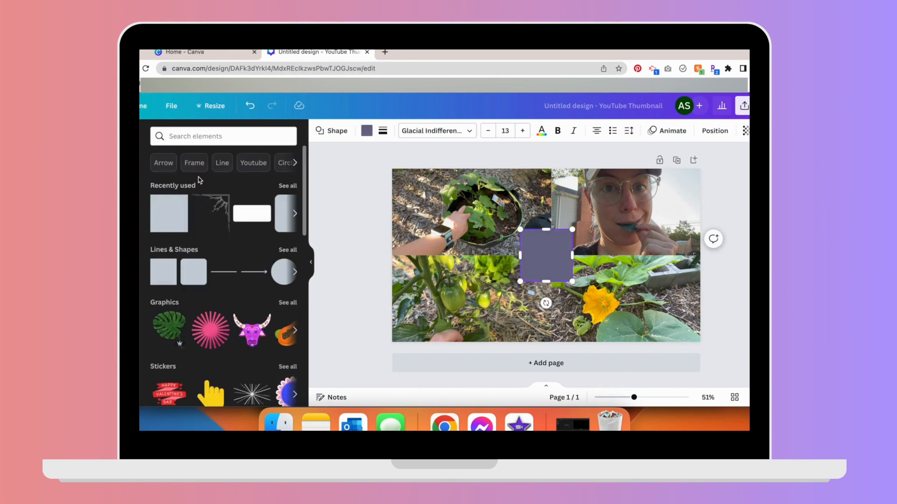
# - Move and stretch the rectangle so it covers the entire thumbnail
pyautogui.click(547, 284)
pyautogui.moveTo(561, 243); pyautogui.dragTo(434, 182)
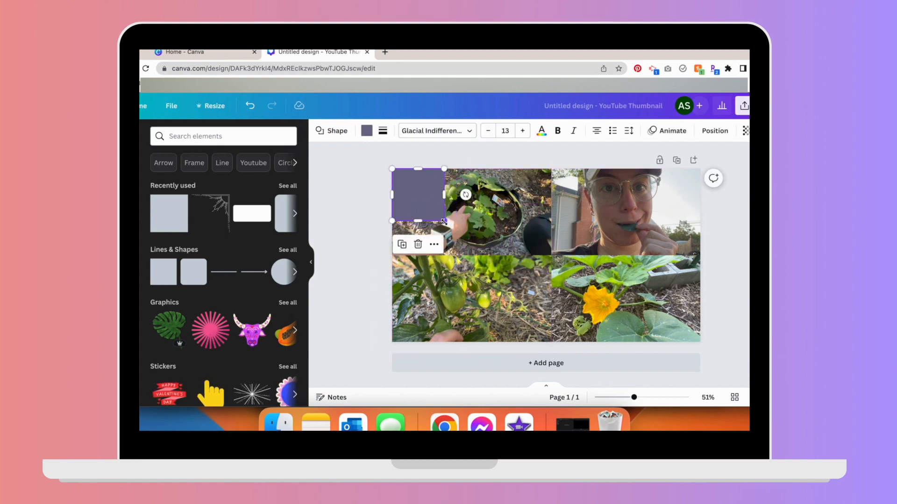
pyautogui.moveTo(450, 224); pyautogui.dragTo(711, 348)
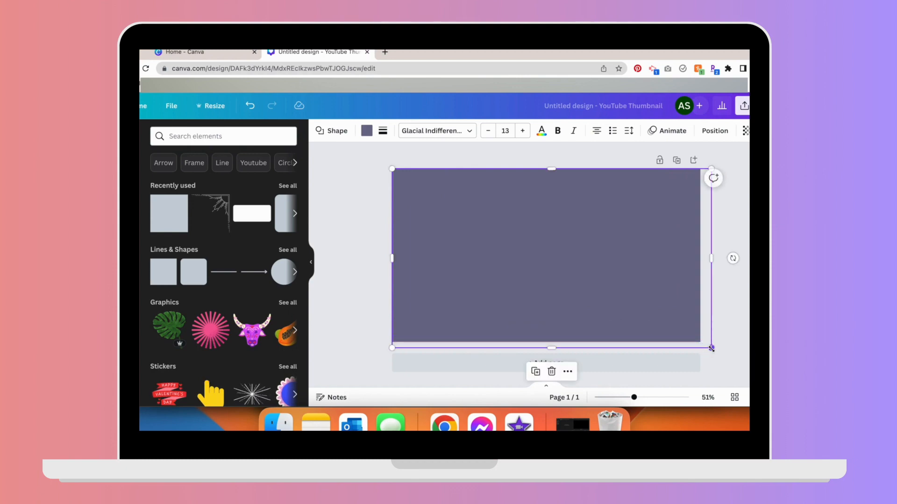
# - Set the rectangle's colour to white and its transparency to 40
pyautogui.click(366, 131)
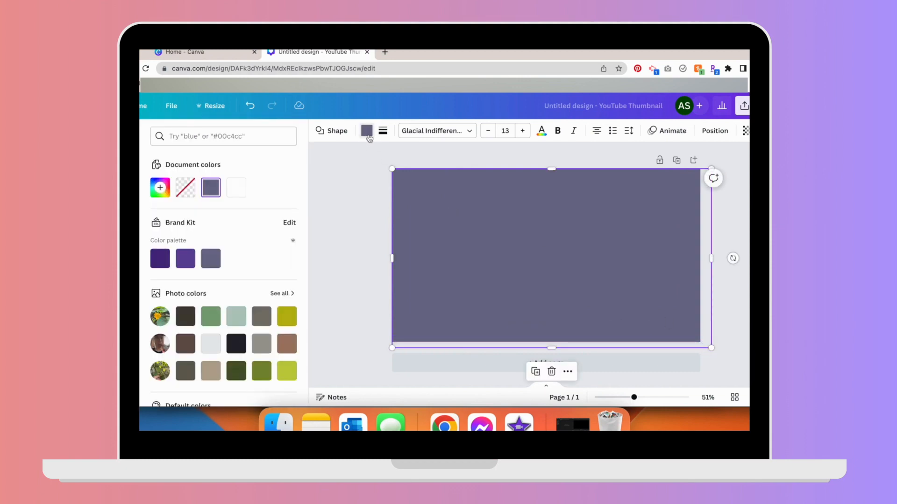
pyautogui.click(236, 188)
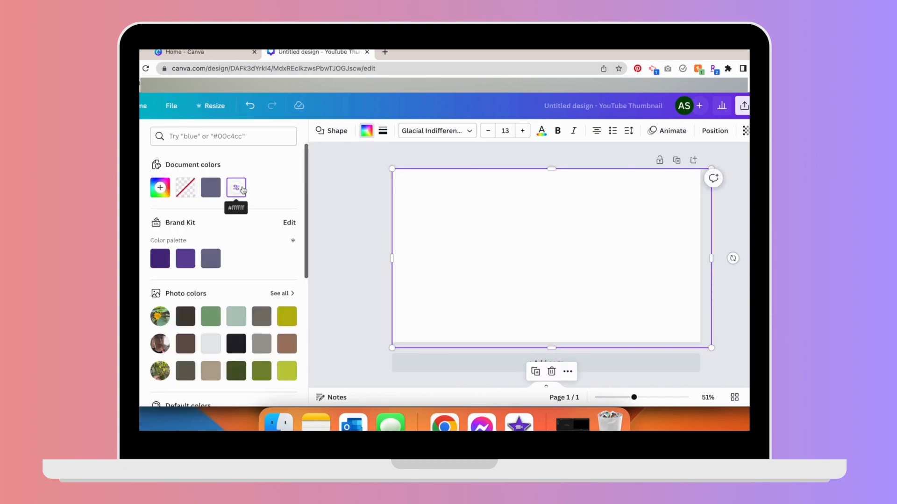
pyautogui.click(745, 130)
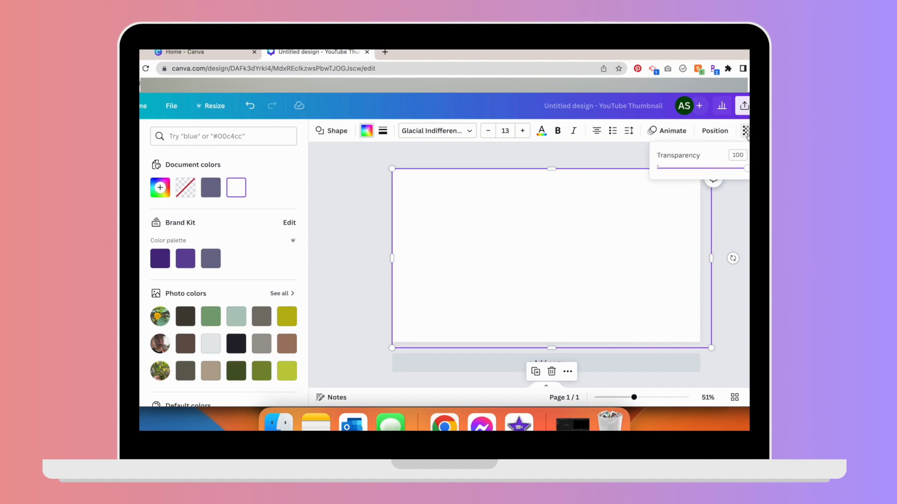
pyautogui.moveTo(747, 169); pyautogui.dragTo(693, 171)
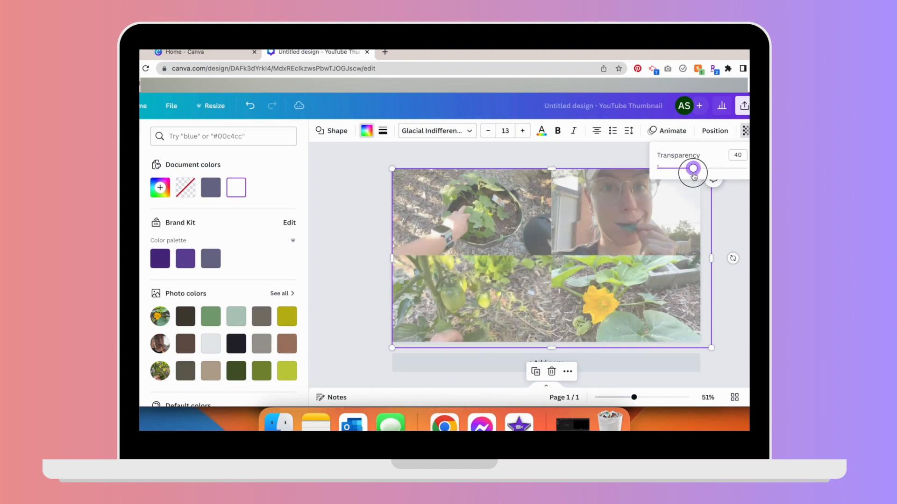
pyautogui.click(737, 209)
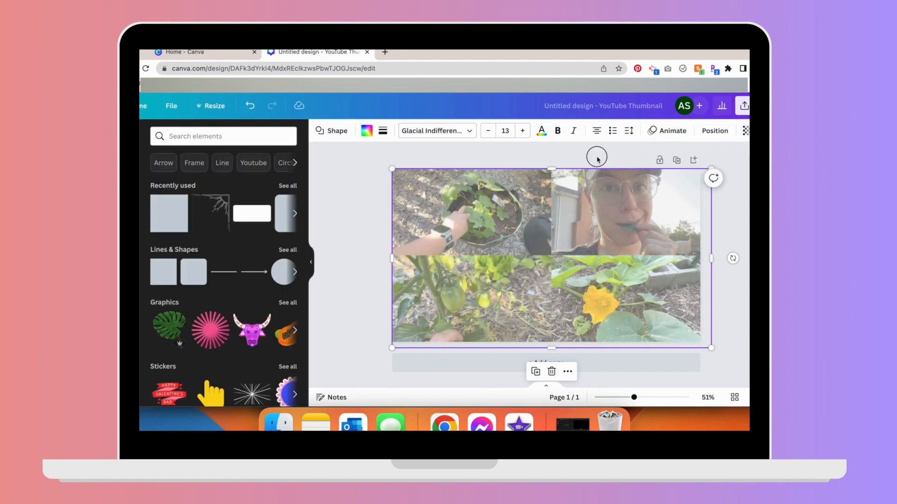
pyautogui.click(598, 159)
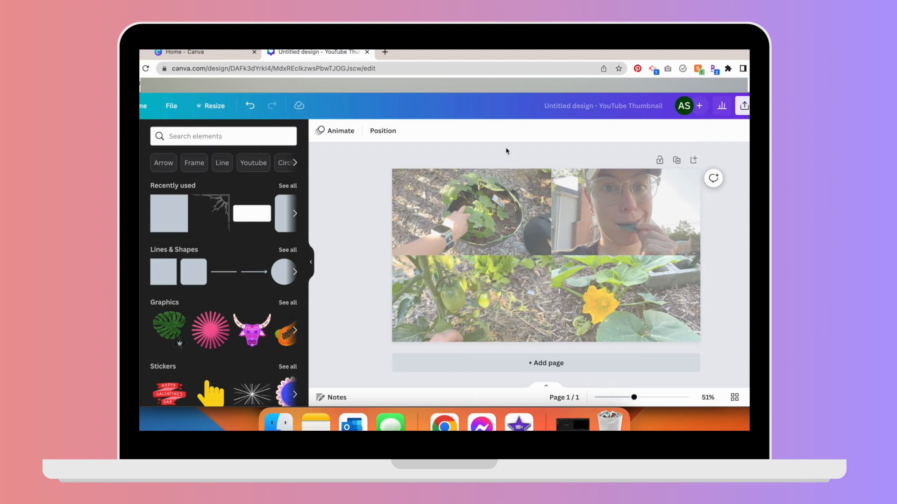
# - Add the 'cold, smooth & tasty.' text combination from the text presets
pyautogui.click(123, 236)
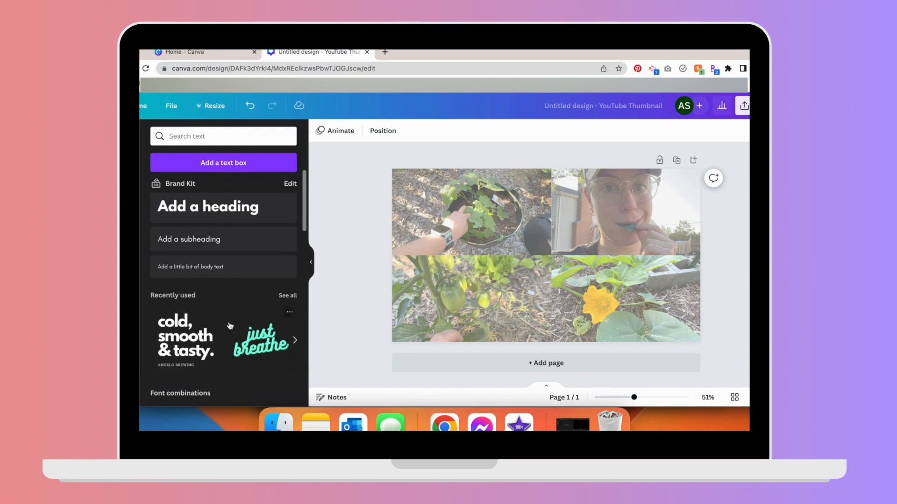
pyautogui.scroll(-10, 230, 325)
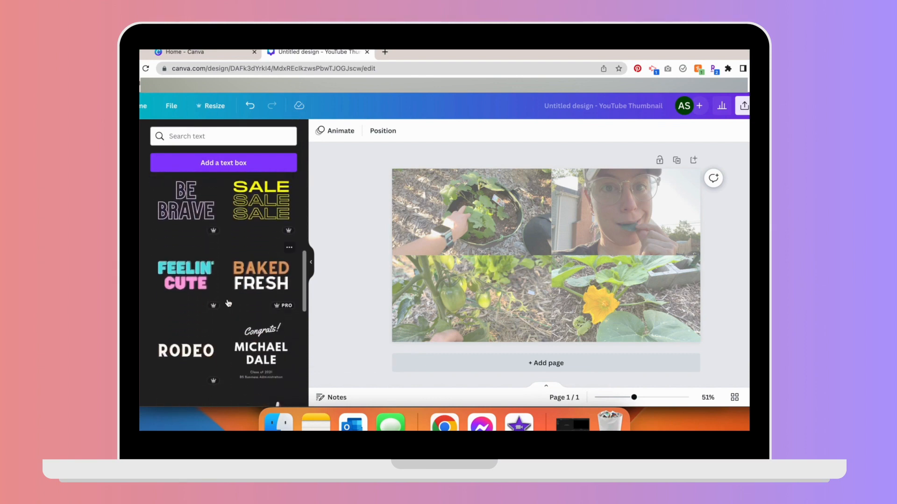
pyautogui.scroll(-8, 229, 304)
pyautogui.scroll(-8, 228, 303)
pyautogui.scroll(-4, 228, 303)
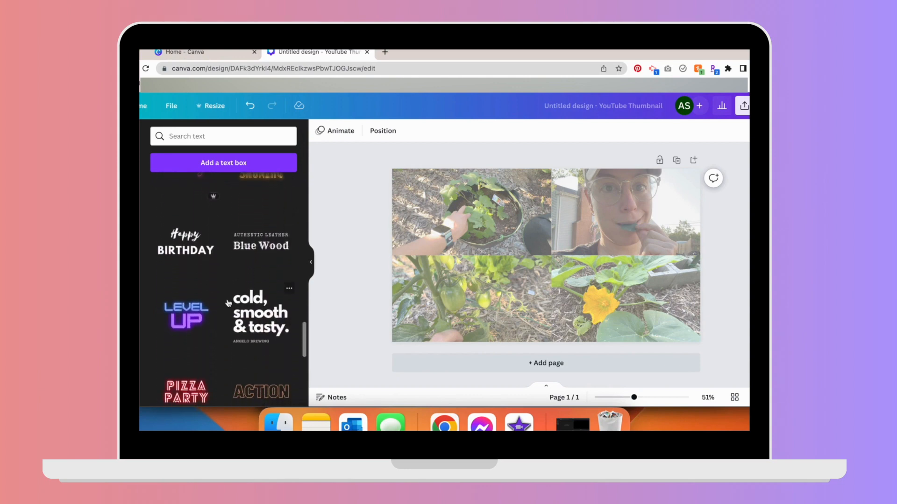
pyautogui.click(260, 317)
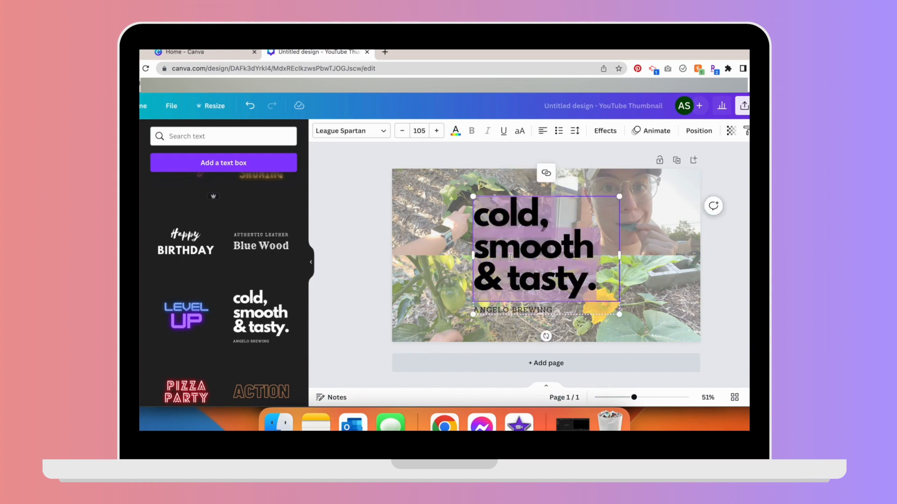
# - Replace the heading text with "Help me diagnose my garden issues!"
pyautogui.write('Hel')
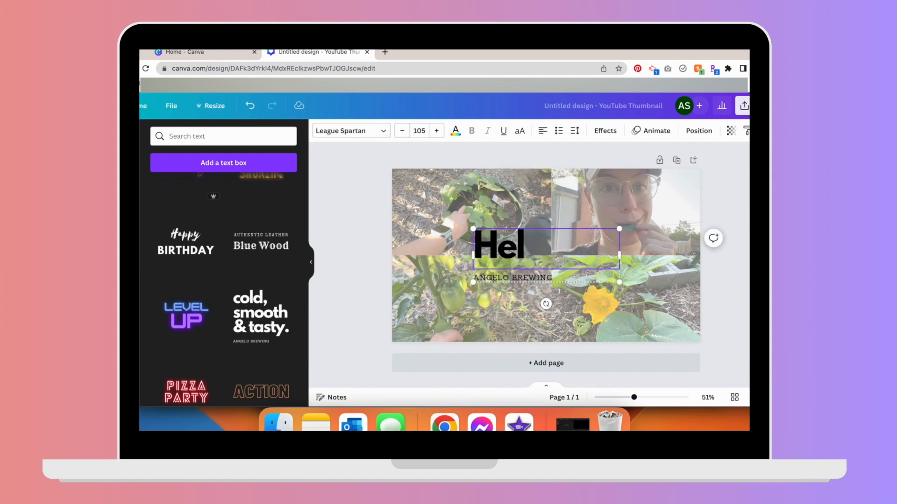
pyautogui.write('p me diagno')
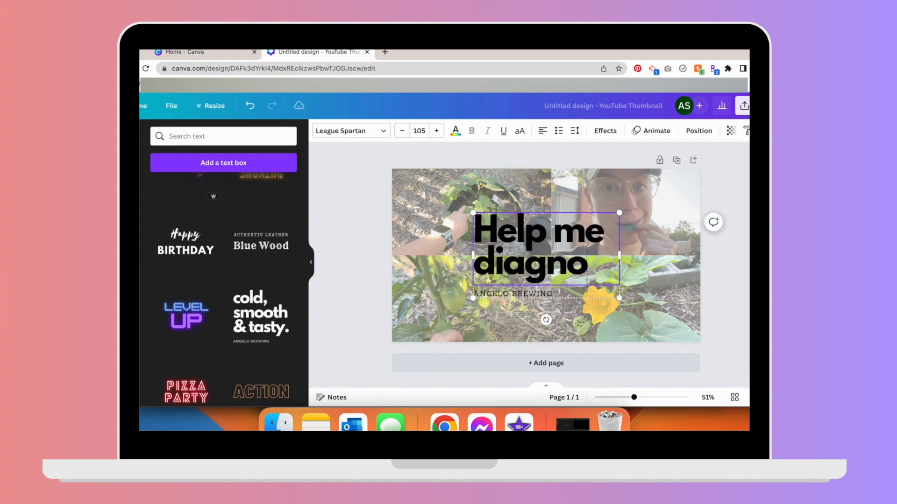
pyautogui.write('se my garden')
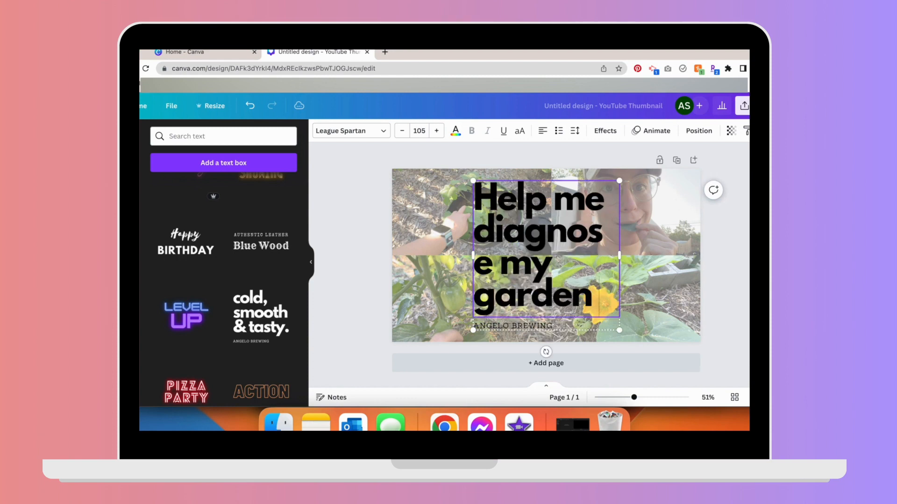
pyautogui.write(' issues!')
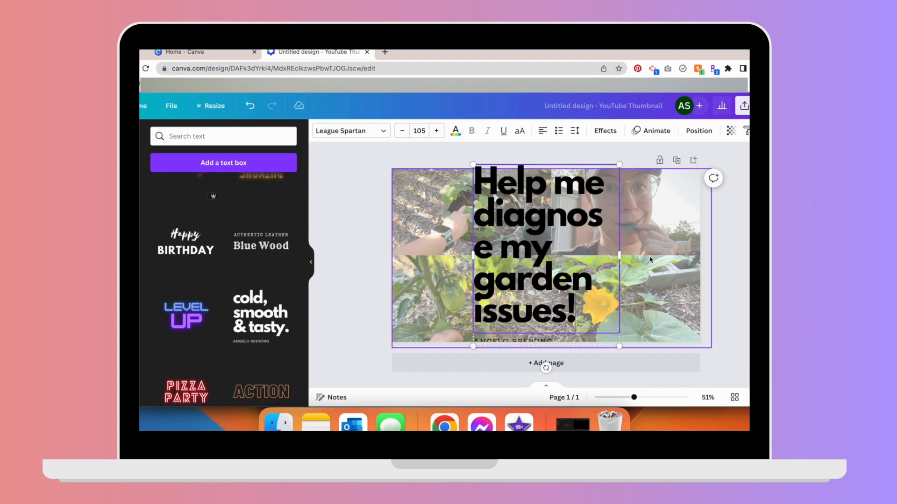
# - Widen the heading text box and reduce its font size to 97
pyautogui.moveTo(625, 256); pyautogui.dragTo(677, 256)
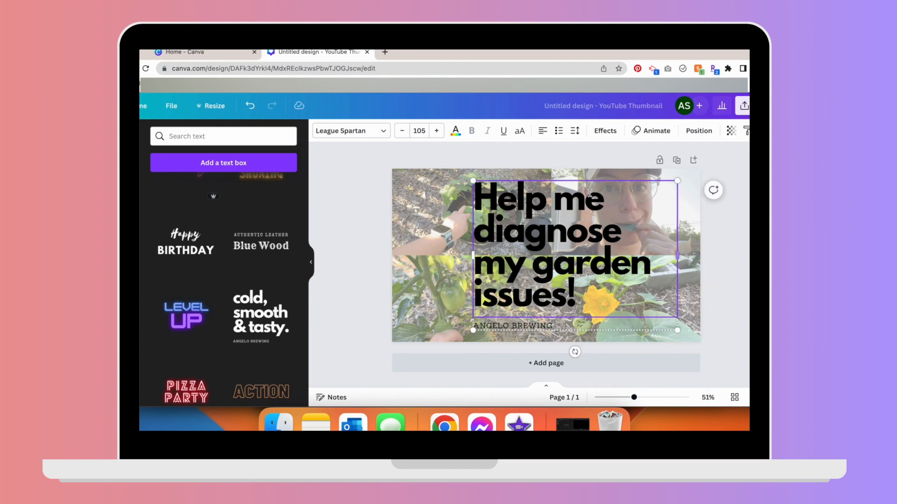
pyautogui.click(402, 132)
pyautogui.click(402, 131)
pyautogui.click(401, 131)
pyautogui.click(402, 131)
pyautogui.click(401, 132)
pyautogui.click(402, 132)
# - Reduce the heading's font size to 91 and centre-align the heading text
pyautogui.click(402, 132)
pyautogui.click(402, 132)
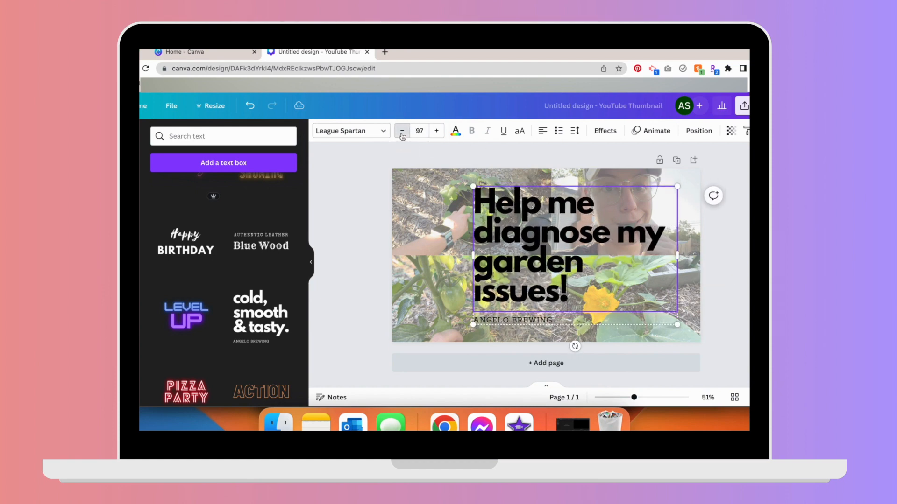
pyautogui.click(401, 132)
pyautogui.click(402, 132)
pyautogui.click(402, 132)
pyautogui.click(402, 132)
pyautogui.click(402, 132)
pyautogui.click(401, 132)
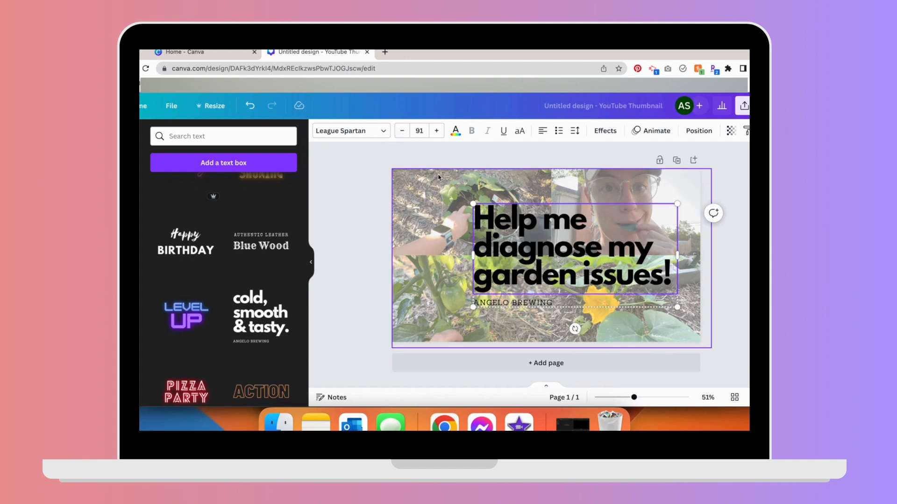
pyautogui.doubleClick(523, 237)
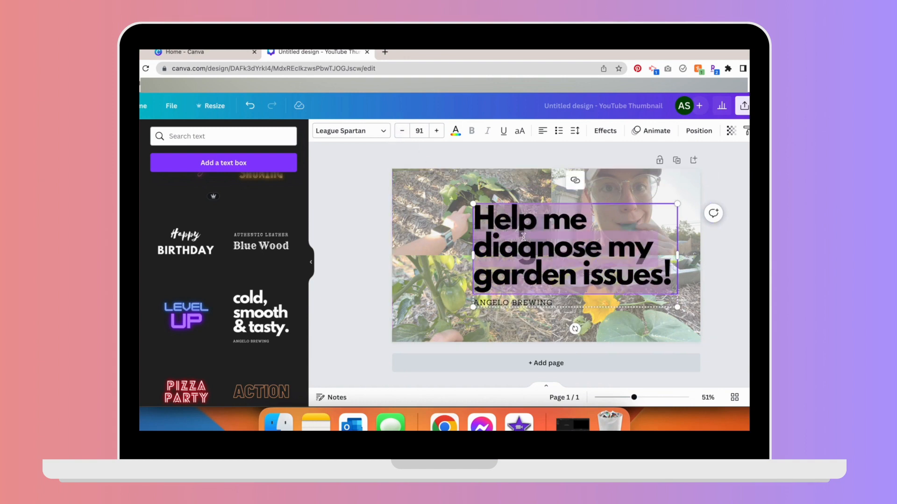
pyautogui.click(542, 135)
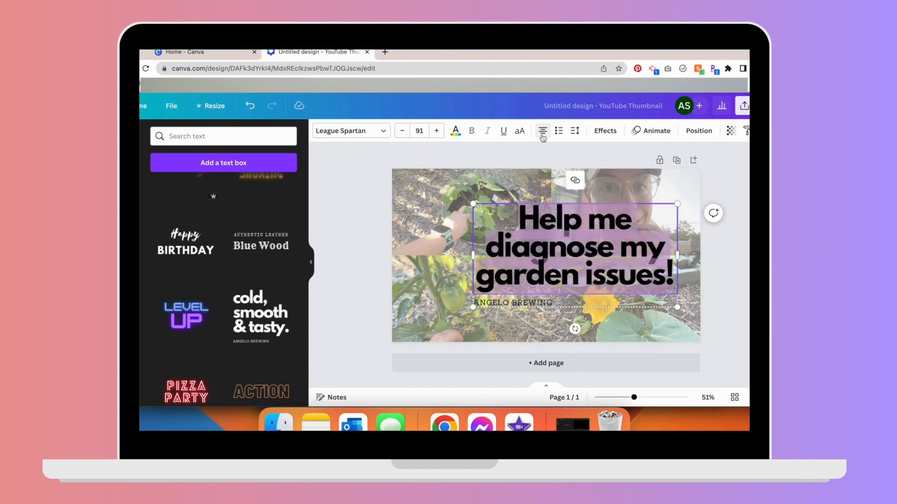
# - Centre-align the subtitle line and replace its text with "MARYLAND ZONE 7"
pyautogui.click(542, 304)
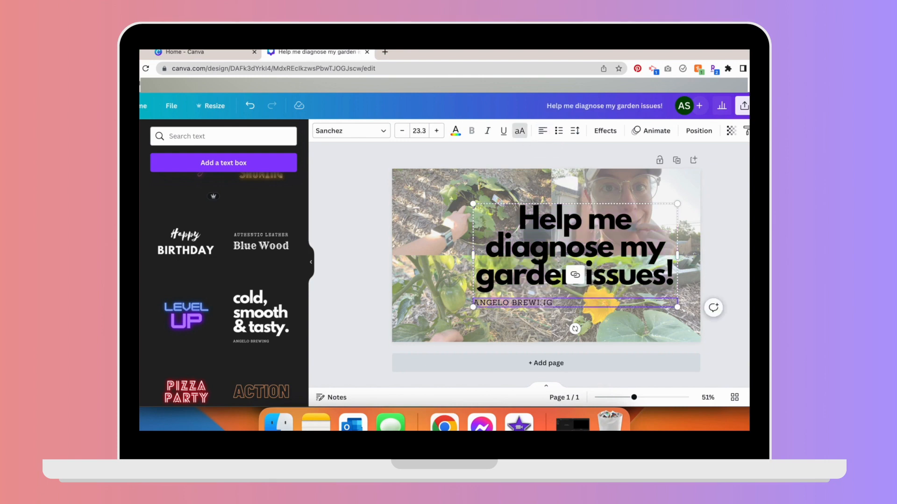
pyautogui.click(543, 136)
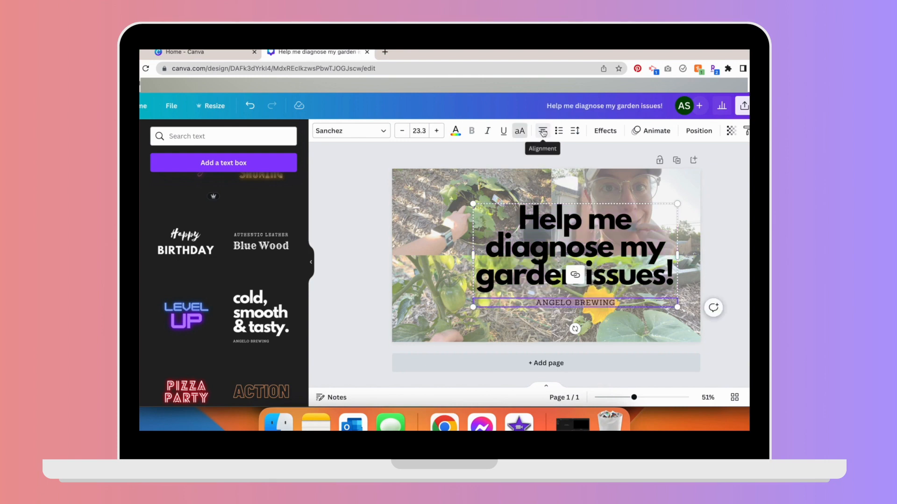
pyautogui.write('MARYLAND ZONE 7')
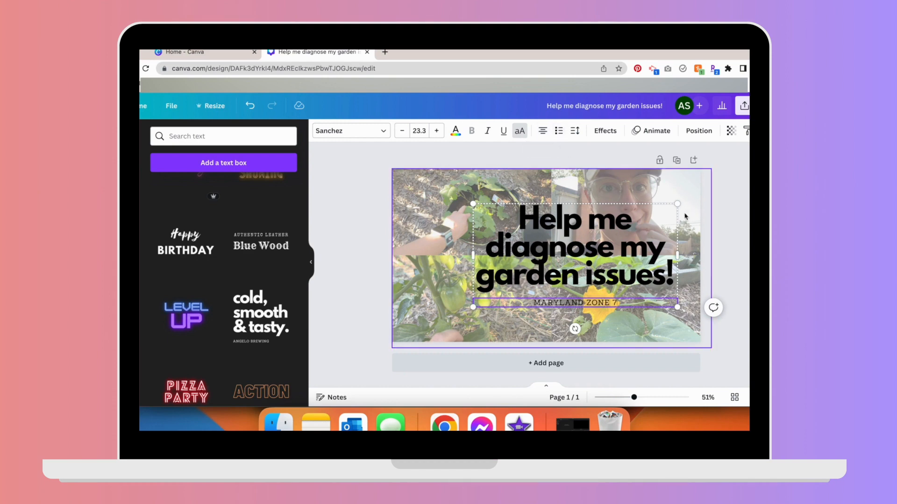
# - Open the heading's text effects and try several styles, finishing with the Glitch effect
pyautogui.click(651, 245)
pyautogui.click(604, 132)
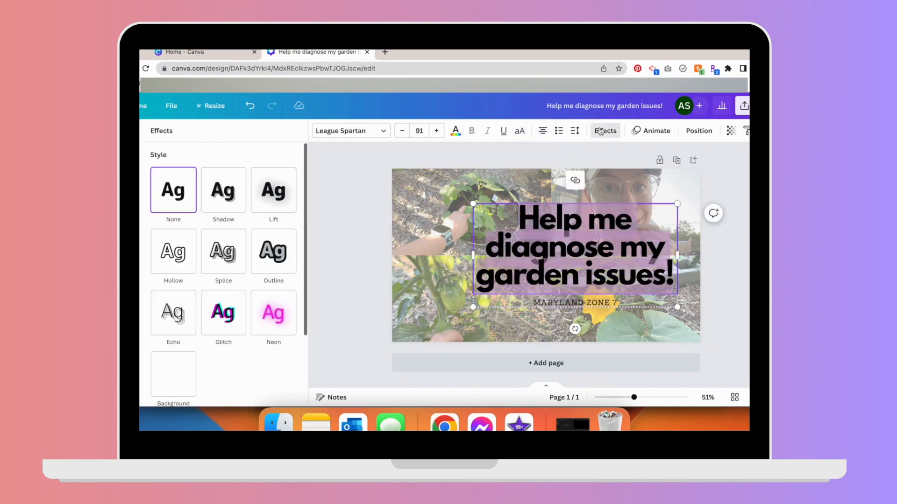
pyautogui.click(219, 323)
pyautogui.click(213, 190)
pyautogui.click(266, 197)
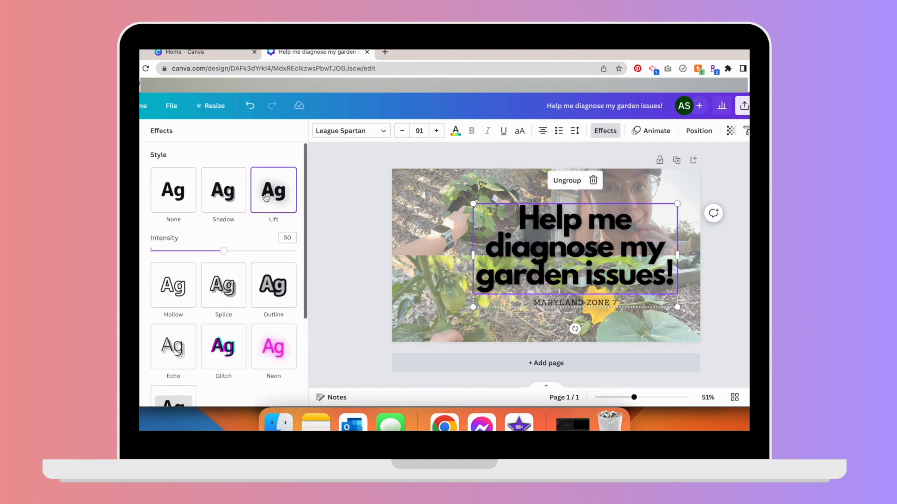
pyautogui.click(173, 307)
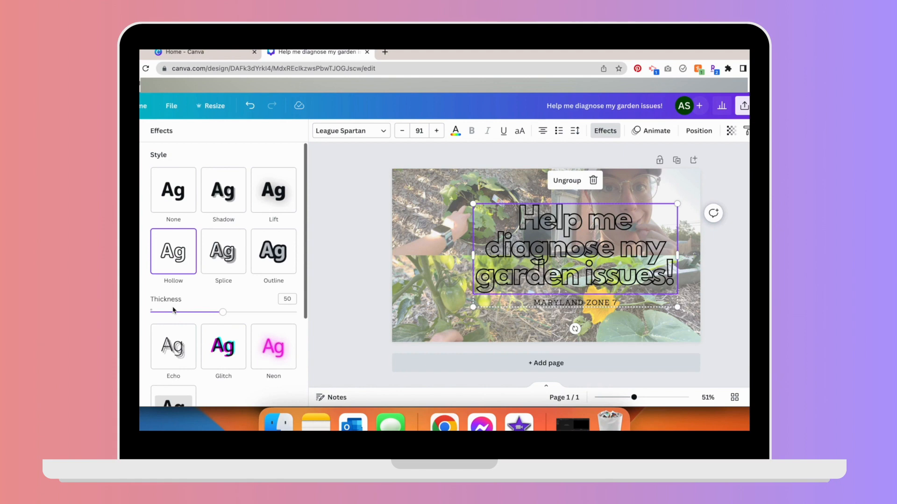
pyautogui.click(269, 264)
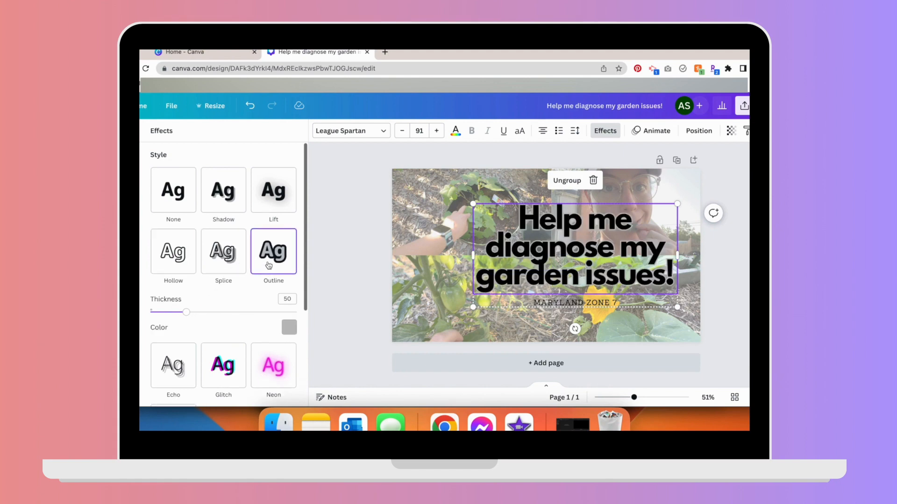
pyautogui.click(225, 265)
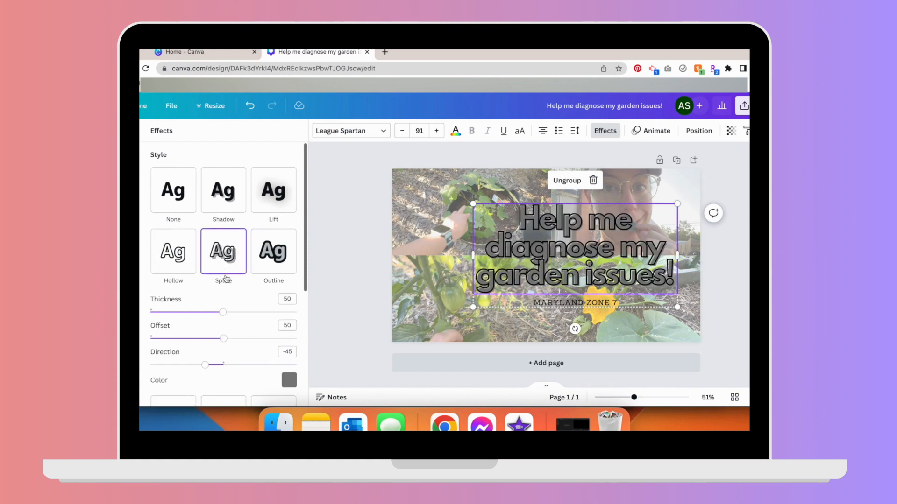
pyautogui.scroll(-5, 226, 279)
pyautogui.click(174, 303)
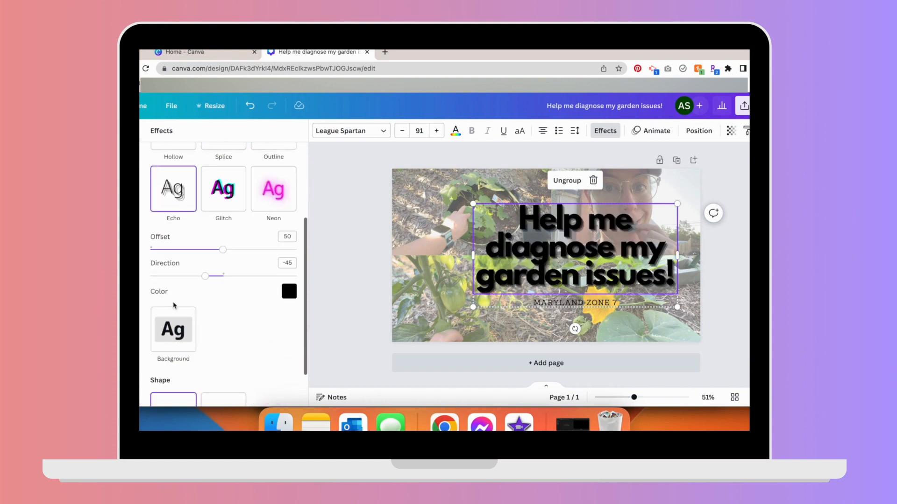
pyautogui.scroll(-1, 205, 234)
pyautogui.click(228, 173)
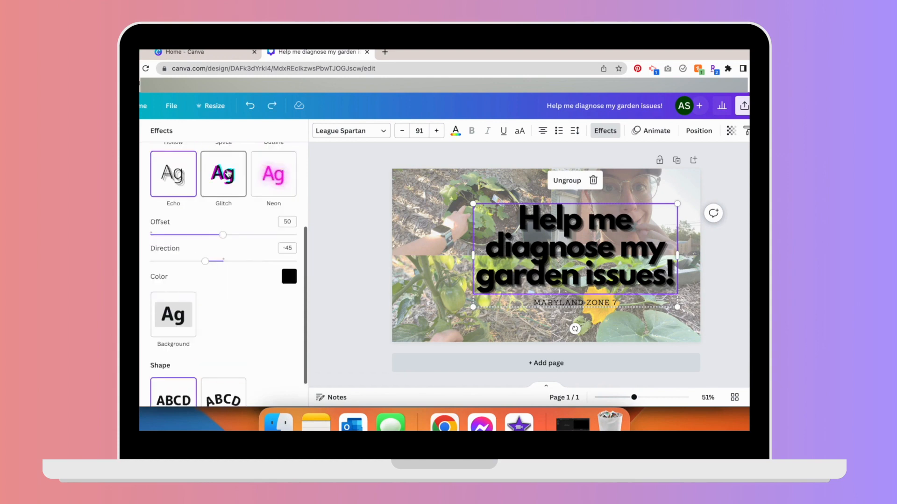
# - Apply the Glitch effect to the "MARYLAND ZONE 7" subtitle and deselect the text
pyautogui.click(543, 304)
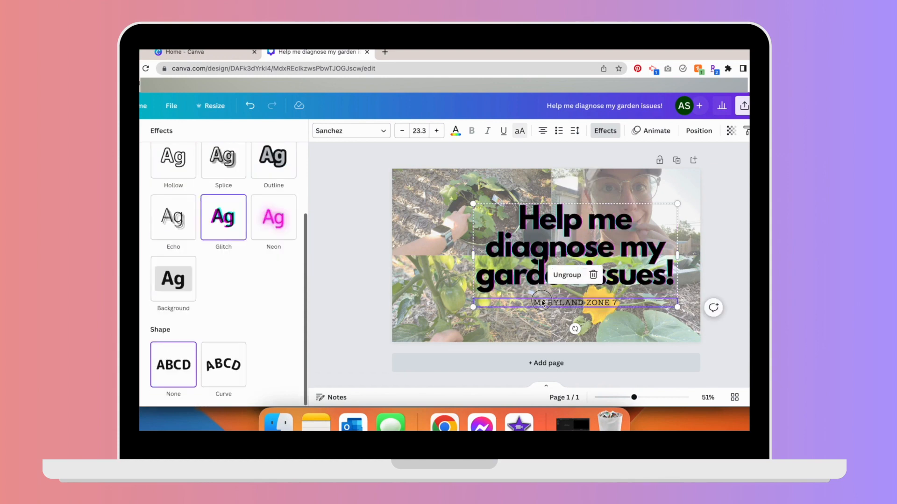
pyautogui.click(227, 222)
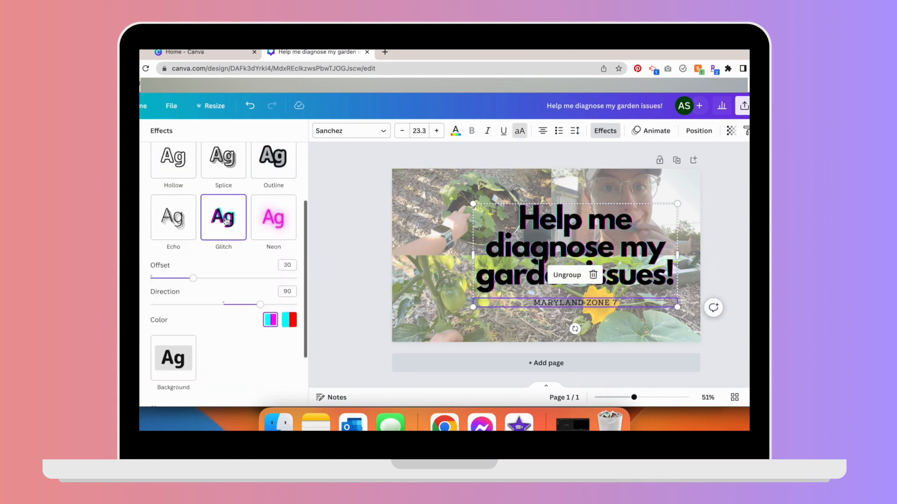
pyautogui.moveTo(639, 257); pyautogui.dragTo(615, 259)
pyautogui.click(380, 262)
# - Download the design as a PNG file and open the downloaded image
pyautogui.click(743, 106)
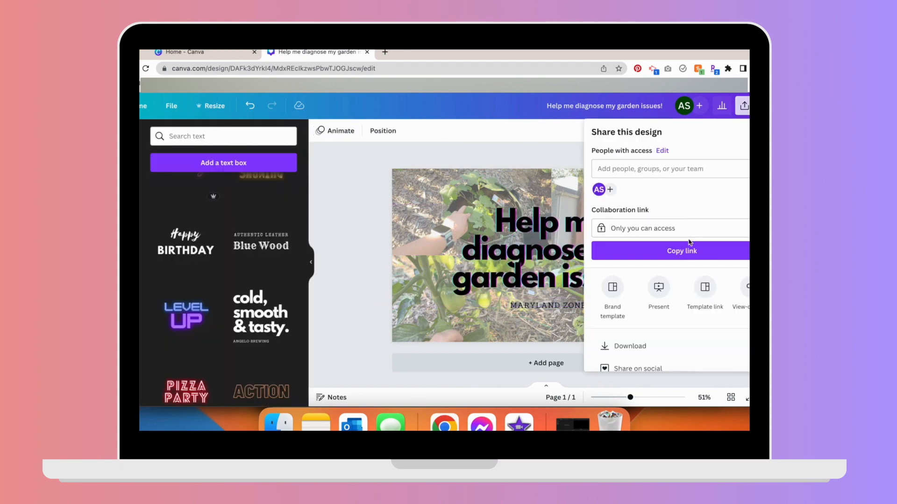
pyautogui.click(664, 345)
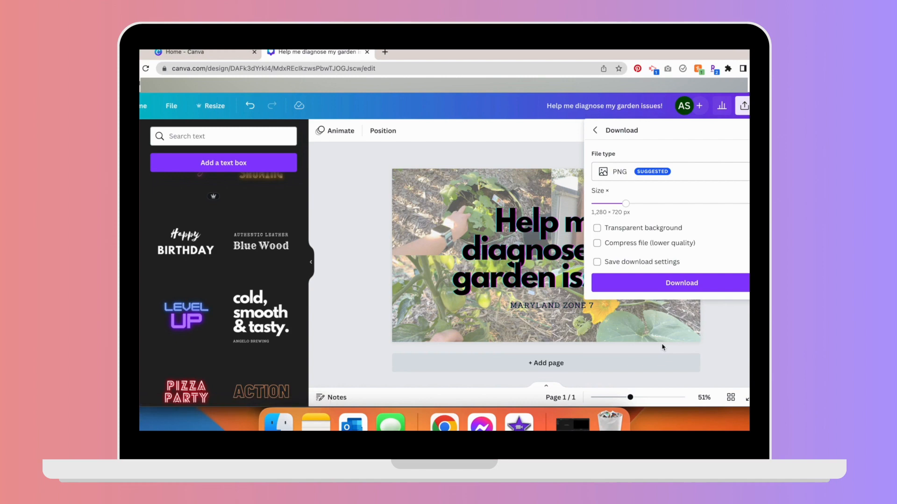
pyautogui.click(671, 283)
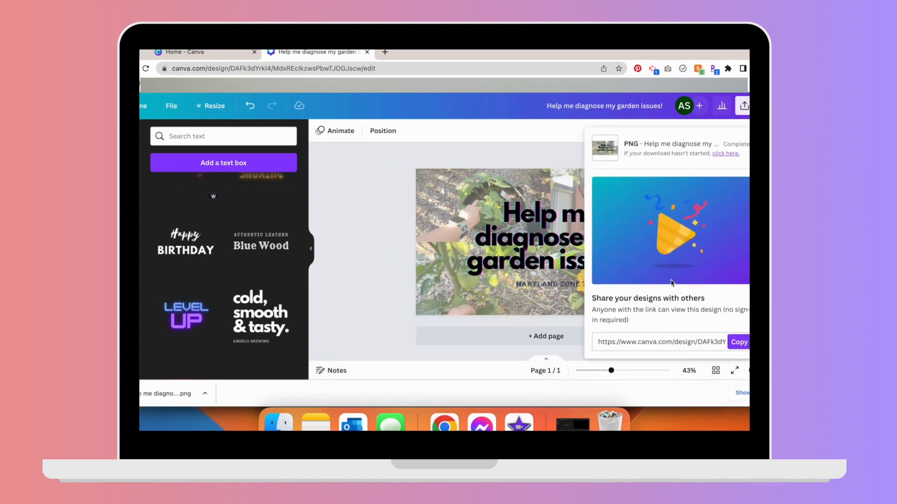
pyautogui.click(160, 390)
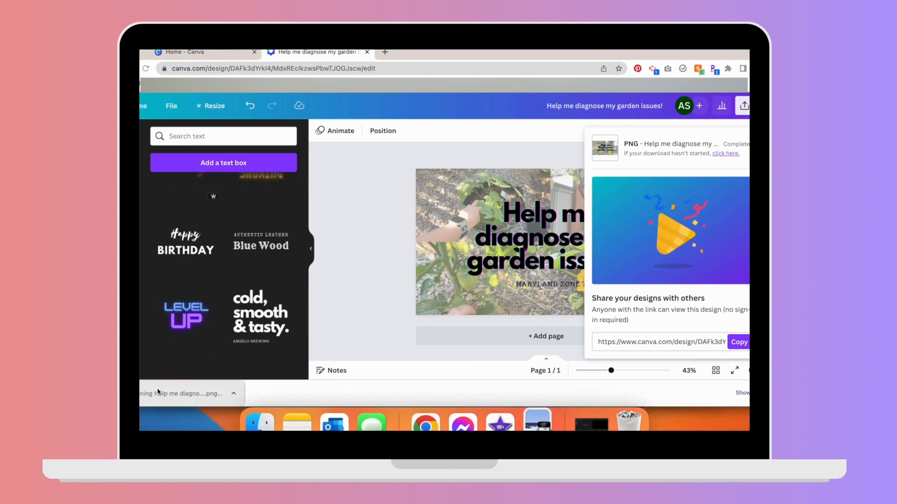